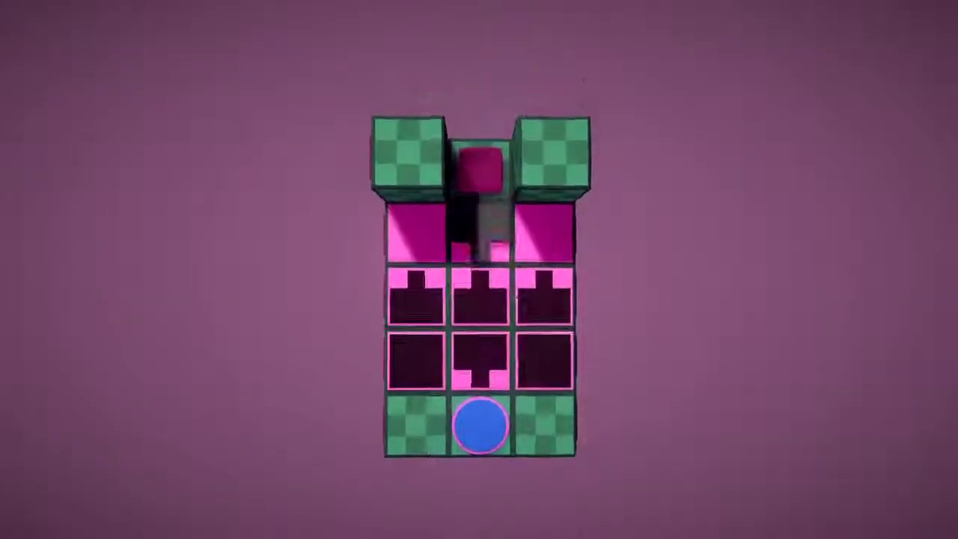
pyautogui.press('Down')
pyautogui.press('Down')
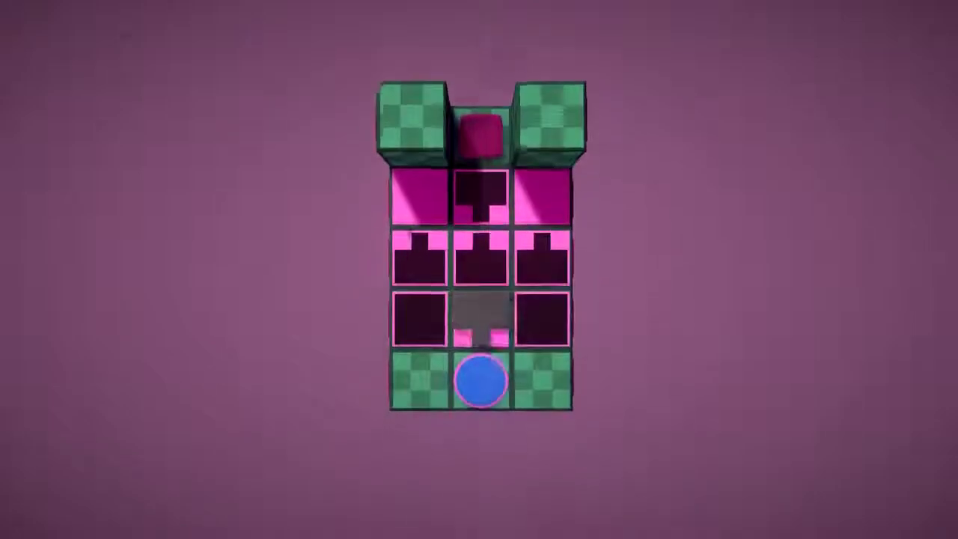